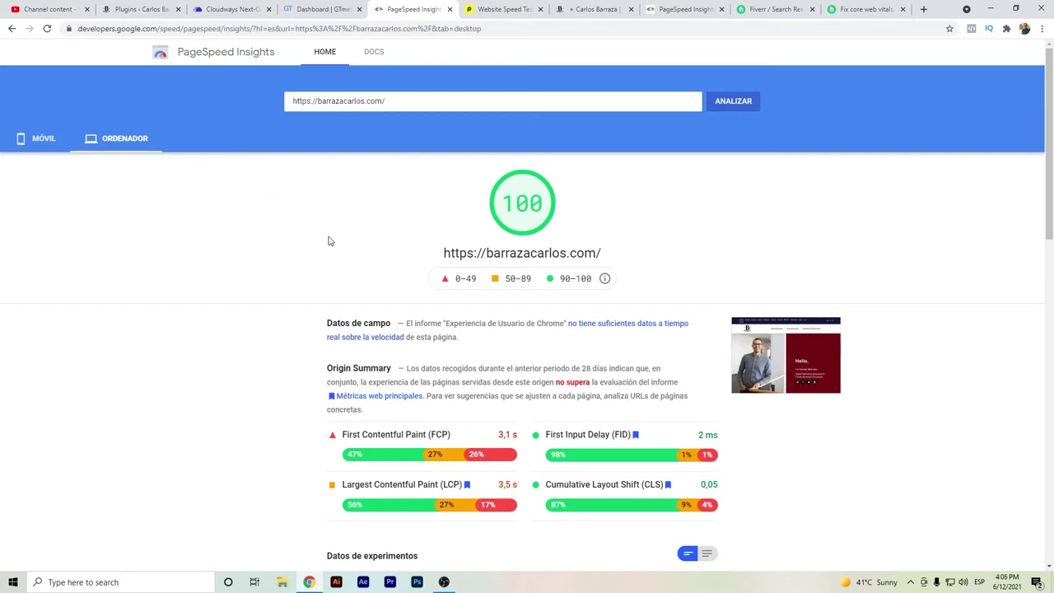
Step: Compare the homepage's mobile and desktop PageSpeed scores, re-running the analysis for the same URL
{"action": "left_click", "coordinate": [48, 148]}
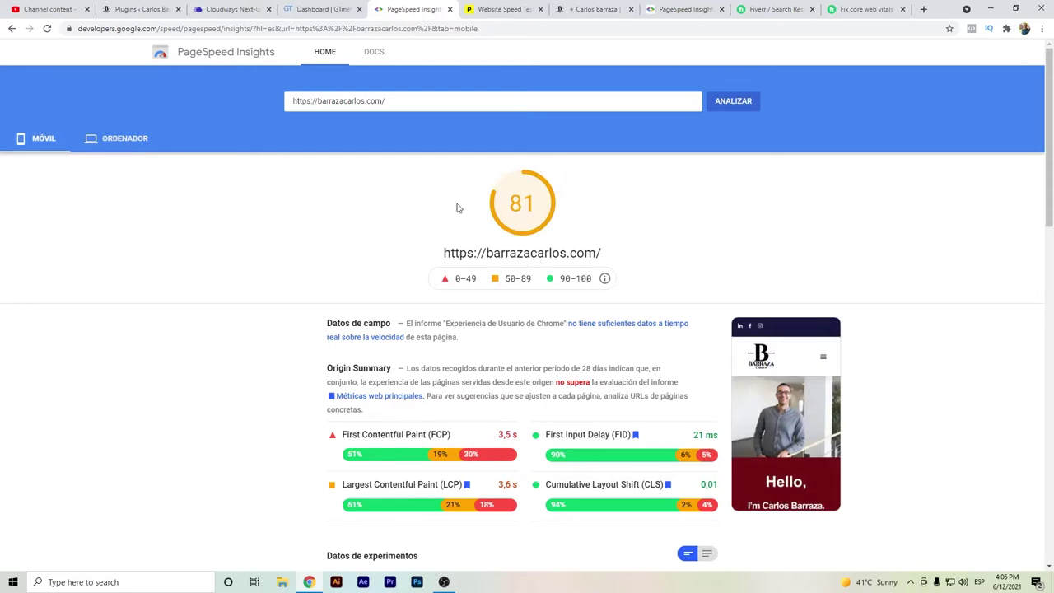
{"action": "left_click", "coordinate": [116, 147]}
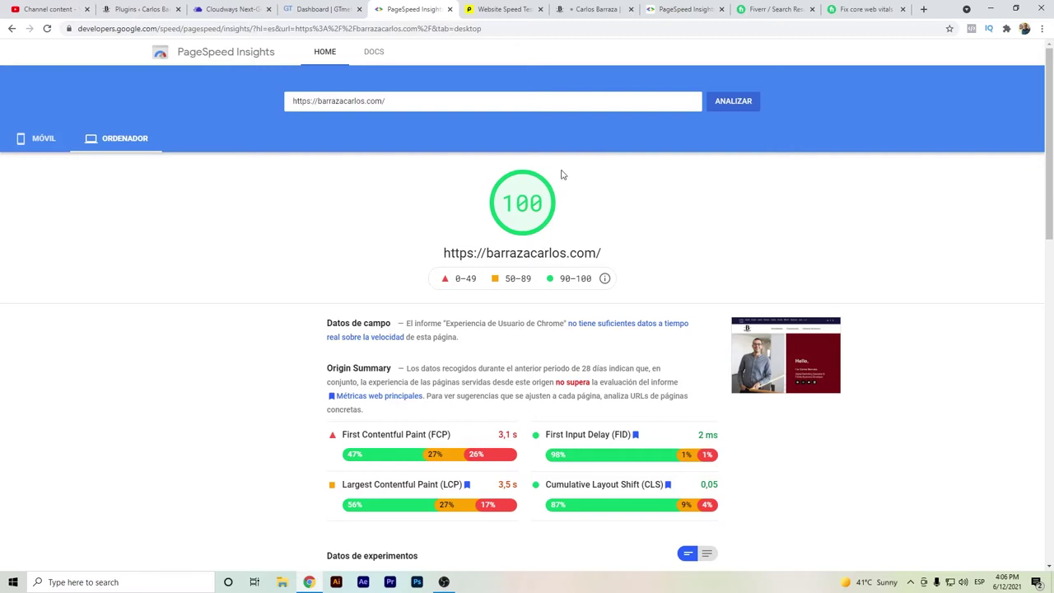
{"action": "left_click", "coordinate": [733, 102]}
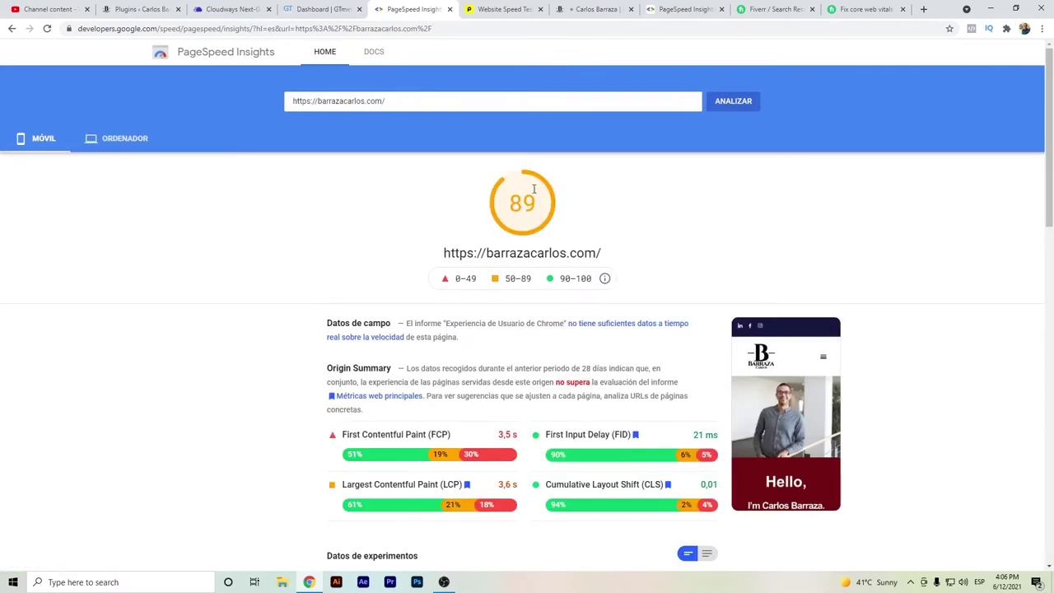
{"action": "left_click", "coordinate": [108, 148]}
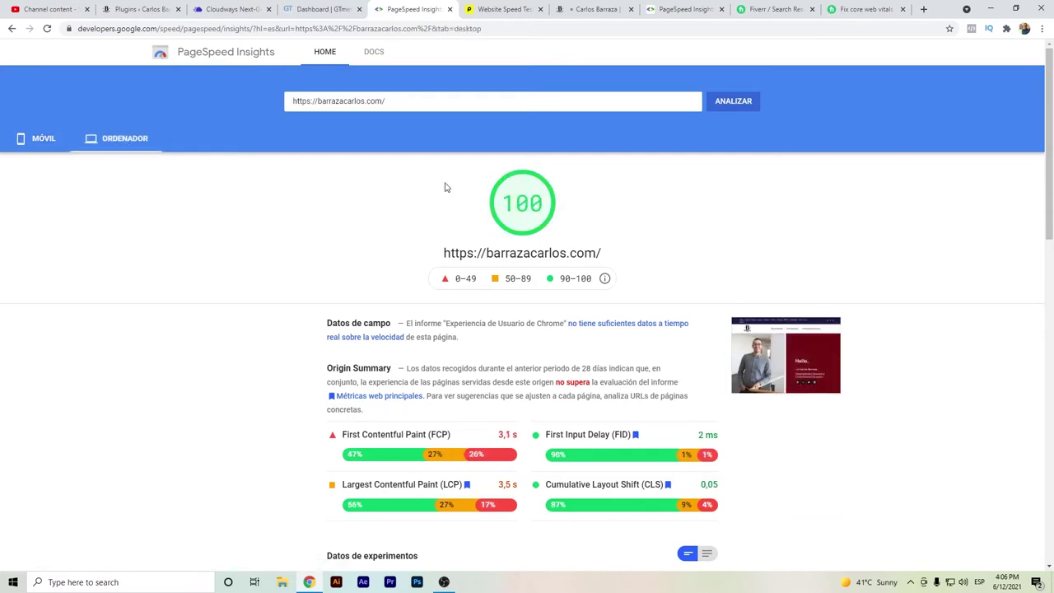
Step: Examine the mobile and desktop PageSpeed reports for the entrepreneurial-process-stages article and its analyzed URL
{"action": "left_click", "coordinate": [675, 12]}
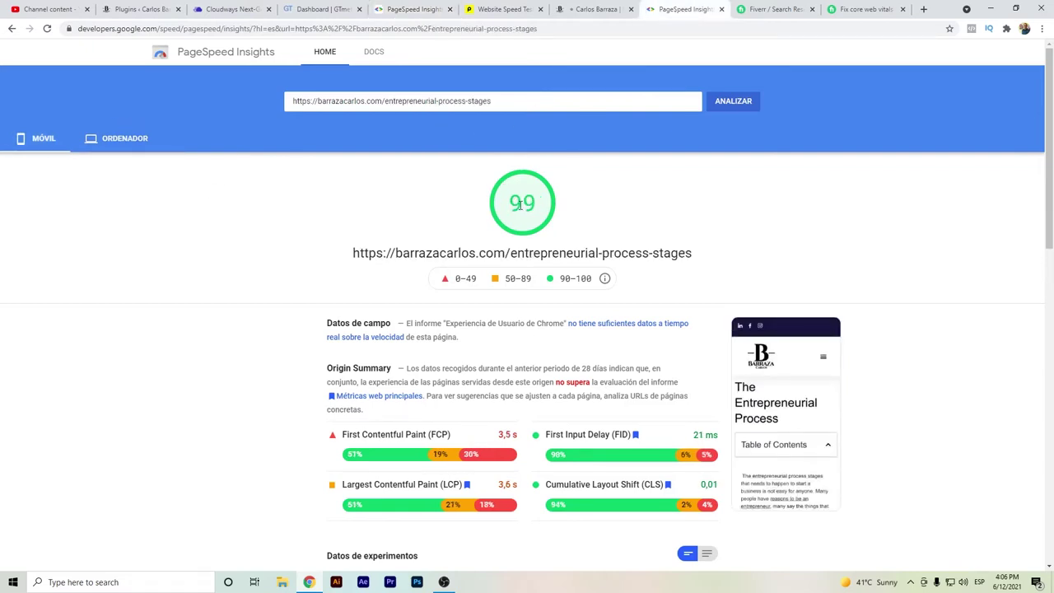
{"action": "left_click", "coordinate": [136, 140]}
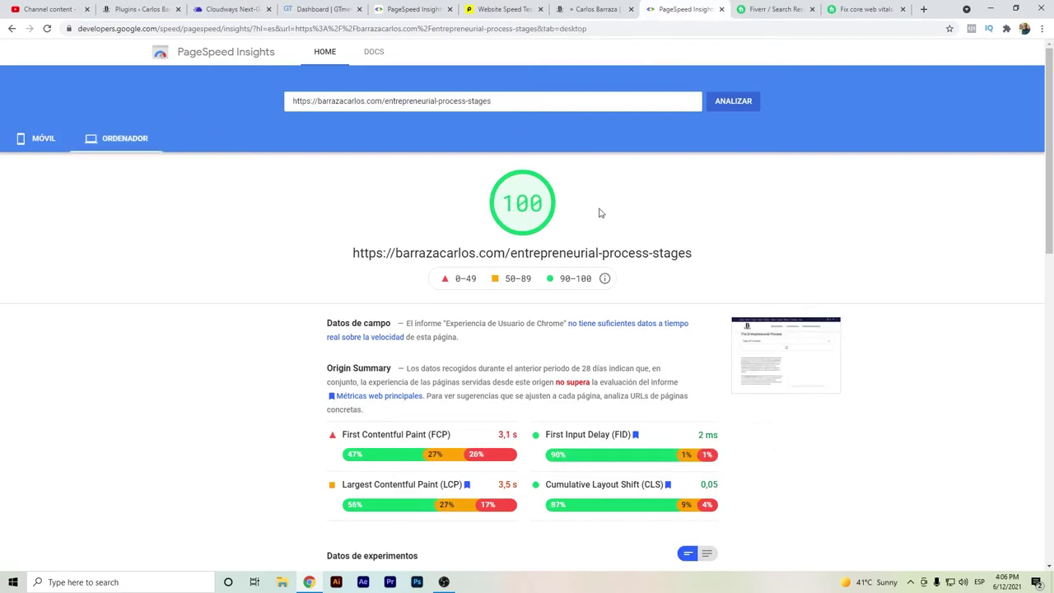
{"action": "left_click_drag", "start_coordinate": [511, 101], "coordinate": [287, 102]}
{"action": "left_click", "coordinate": [308, 156]}
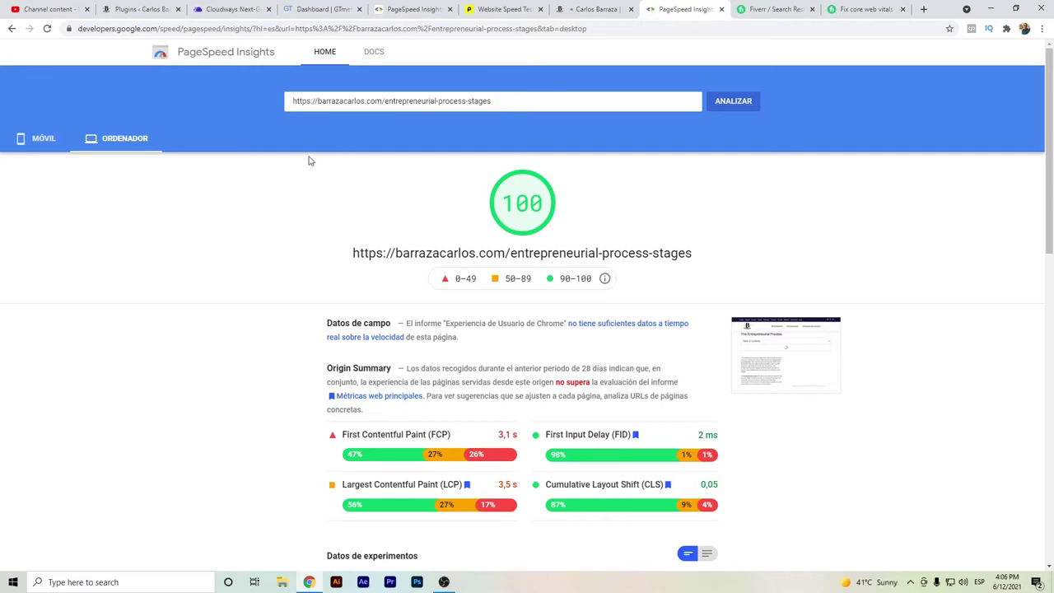
Step: Switch to GTmetrix, examine the public-relations-in-marketing report and its waterfall chart, and return to the dashboard
{"action": "left_click", "coordinate": [317, 6]}
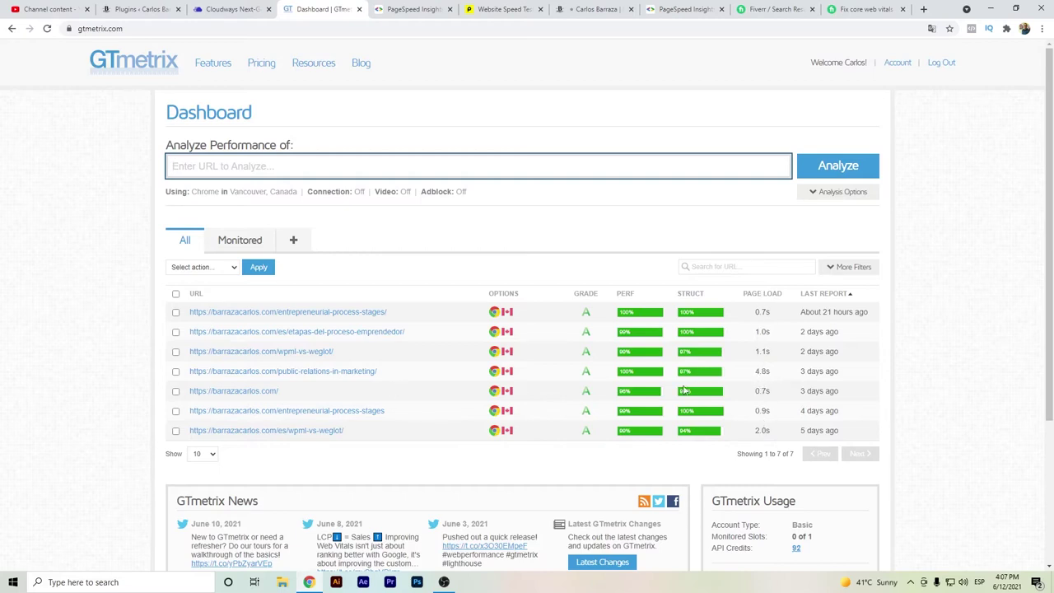
{"action": "left_click", "coordinate": [336, 371]}
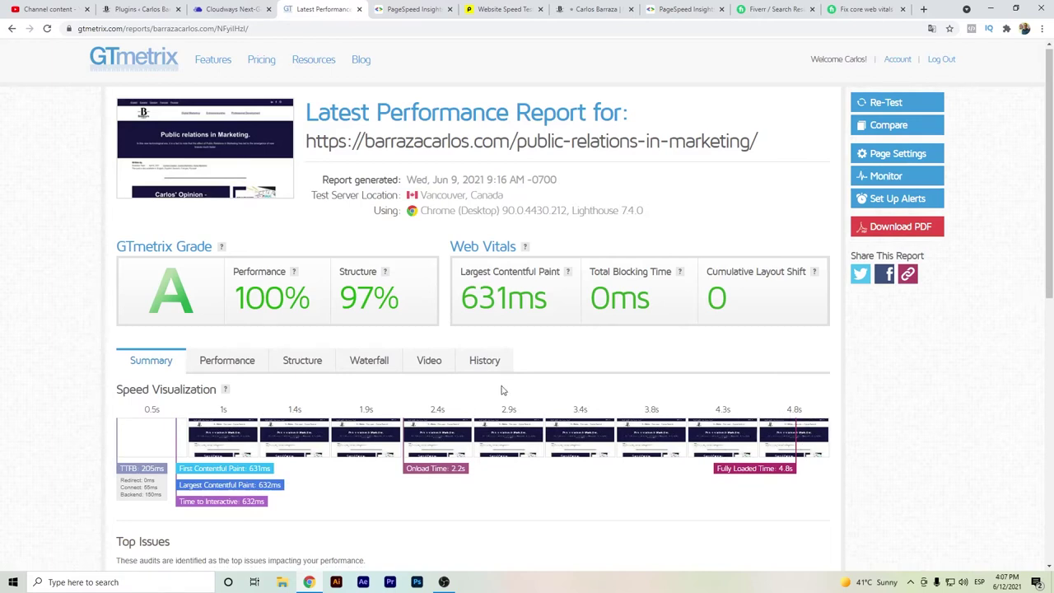
{"action": "scroll", "coordinate": [500, 388], "scroll_direction": "down", "scroll_amount": 1}
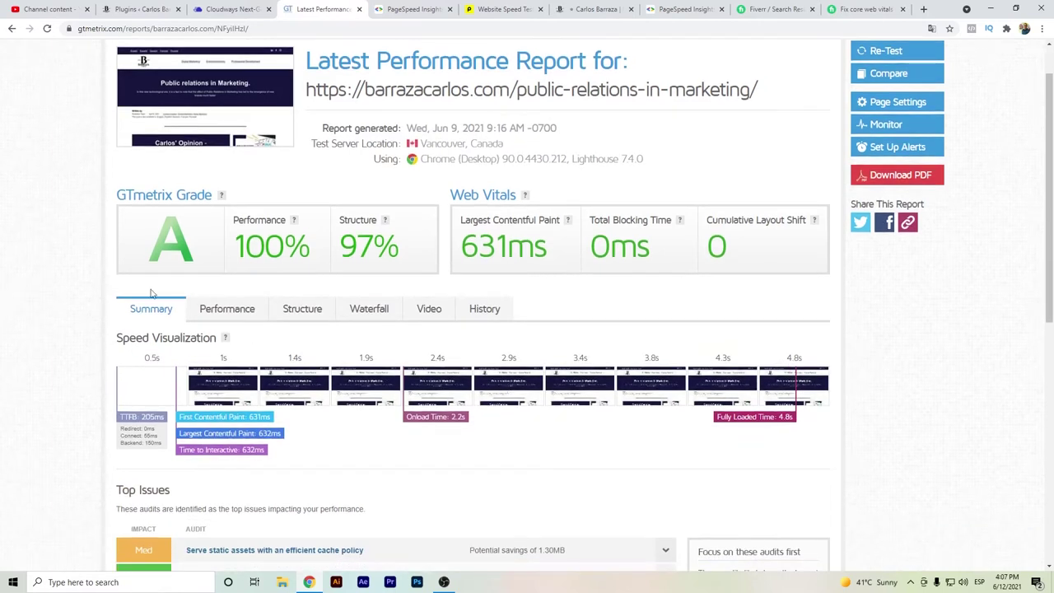
{"action": "left_click", "coordinate": [349, 318]}
{"action": "scroll", "coordinate": [436, 329], "scroll_direction": "down", "scroll_amount": 2}
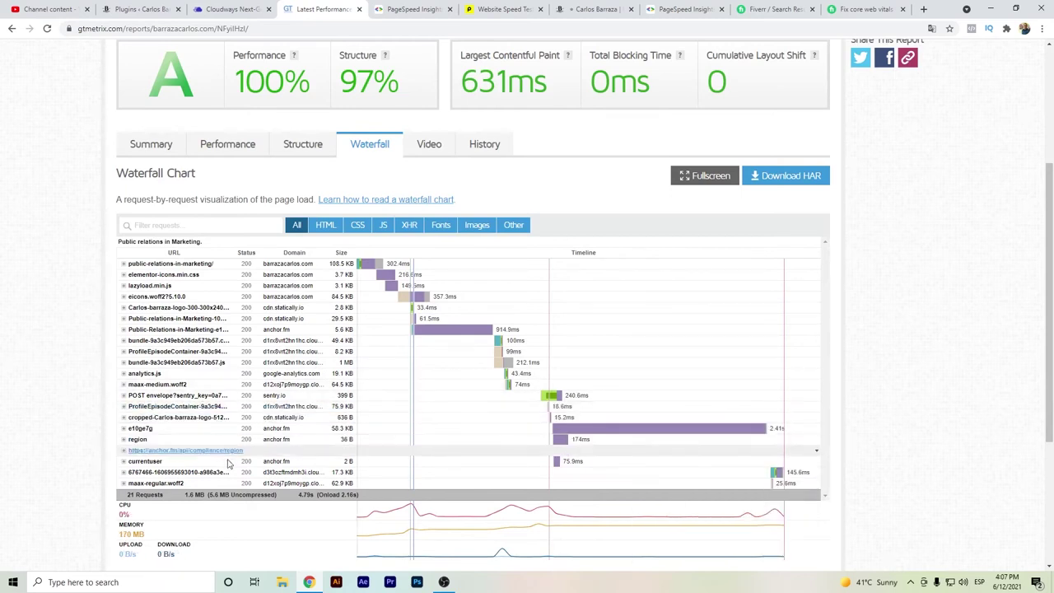
{"action": "scroll", "coordinate": [229, 463], "scroll_direction": "up", "scroll_amount": 2}
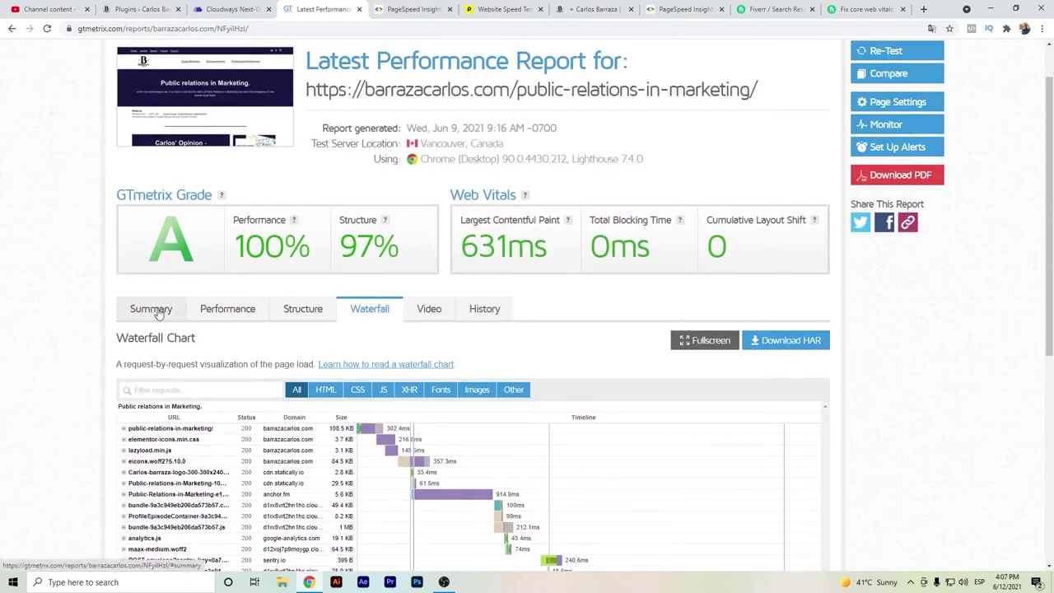
{"action": "scroll", "coordinate": [159, 314], "scroll_direction": "up", "scroll_amount": 2}
{"action": "left_click", "coordinate": [141, 76]}
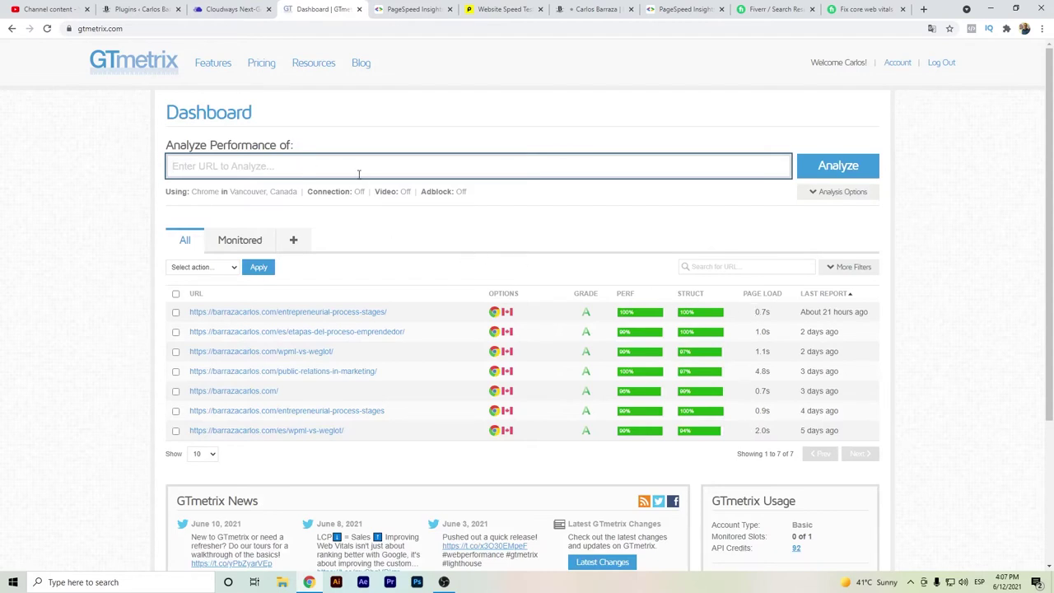
Step: Check the homepage's Pingdom speed test results, and review the list of installed plugins in the WordPress admin
{"action": "left_click", "coordinate": [498, 9]}
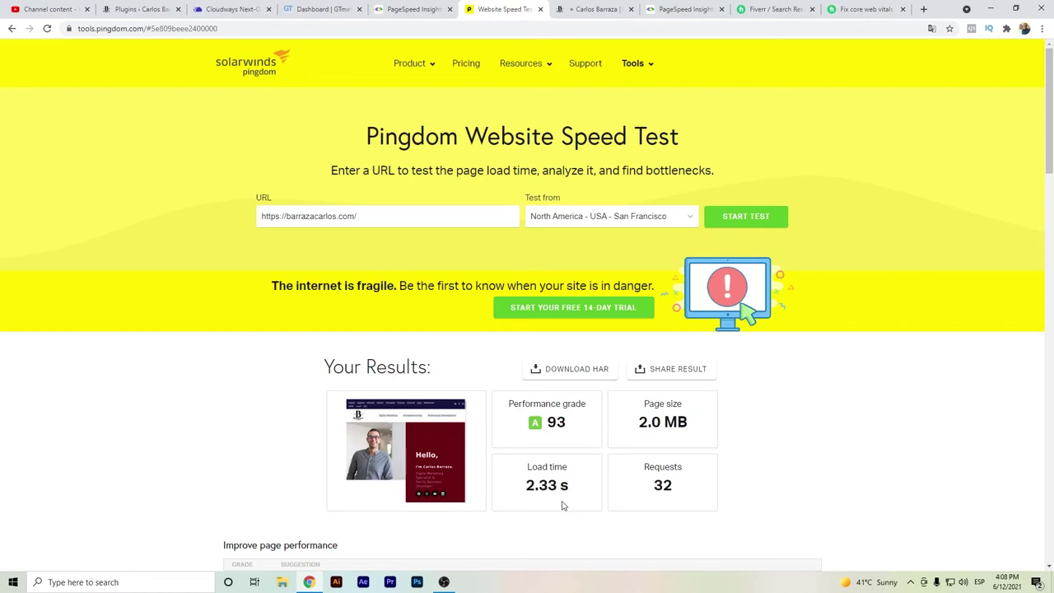
{"action": "left_click", "coordinate": [147, 11]}
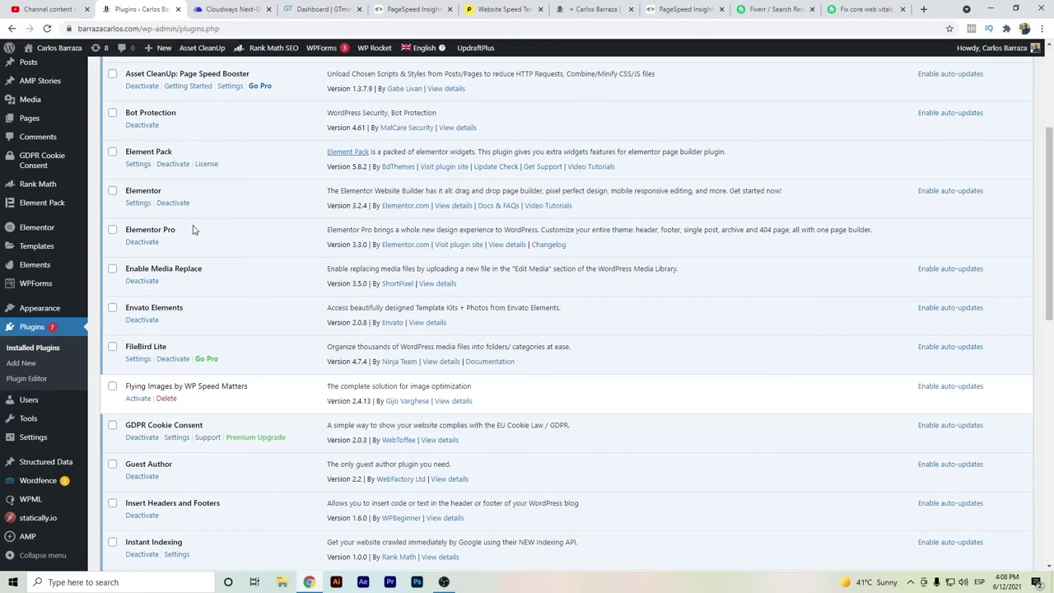
{"action": "scroll", "coordinate": [192, 229], "scroll_direction": "down", "scroll_amount": 3}
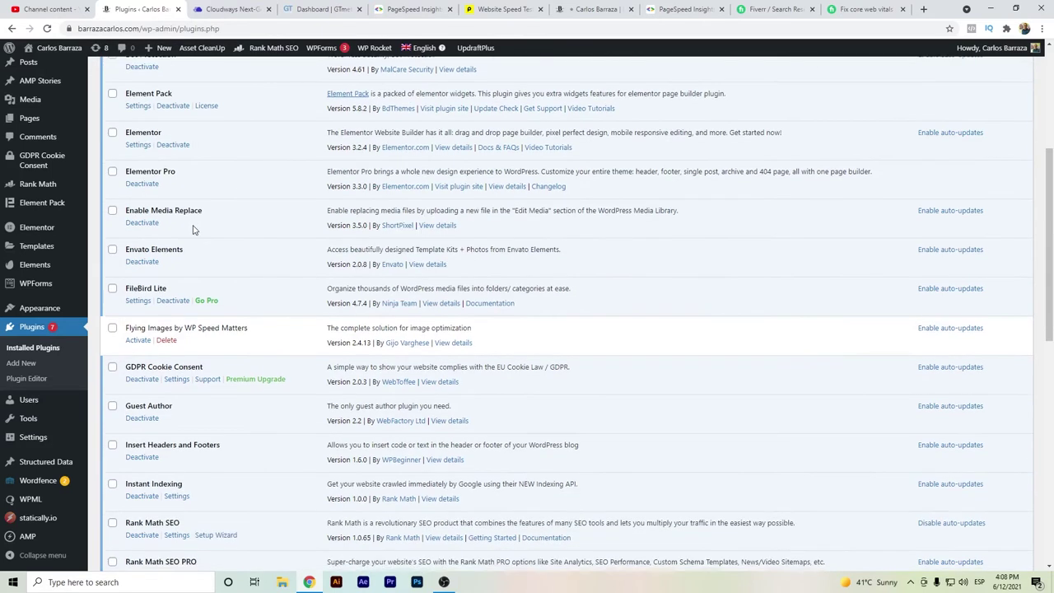
{"action": "scroll", "coordinate": [193, 311], "scroll_direction": "down", "scroll_amount": 4}
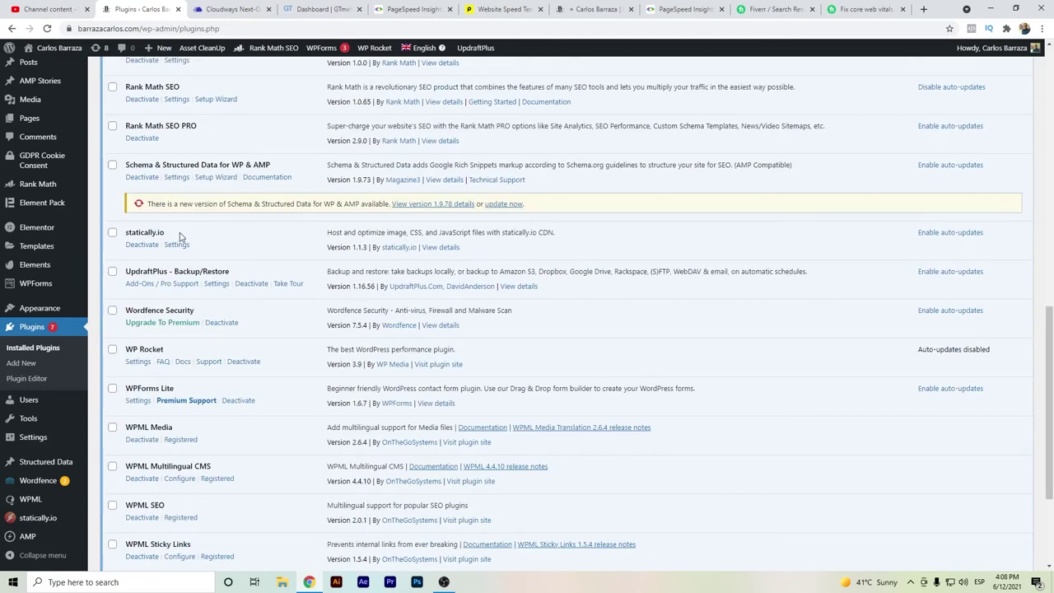
{"action": "scroll", "coordinate": [180, 237], "scroll_direction": "down", "scroll_amount": 2}
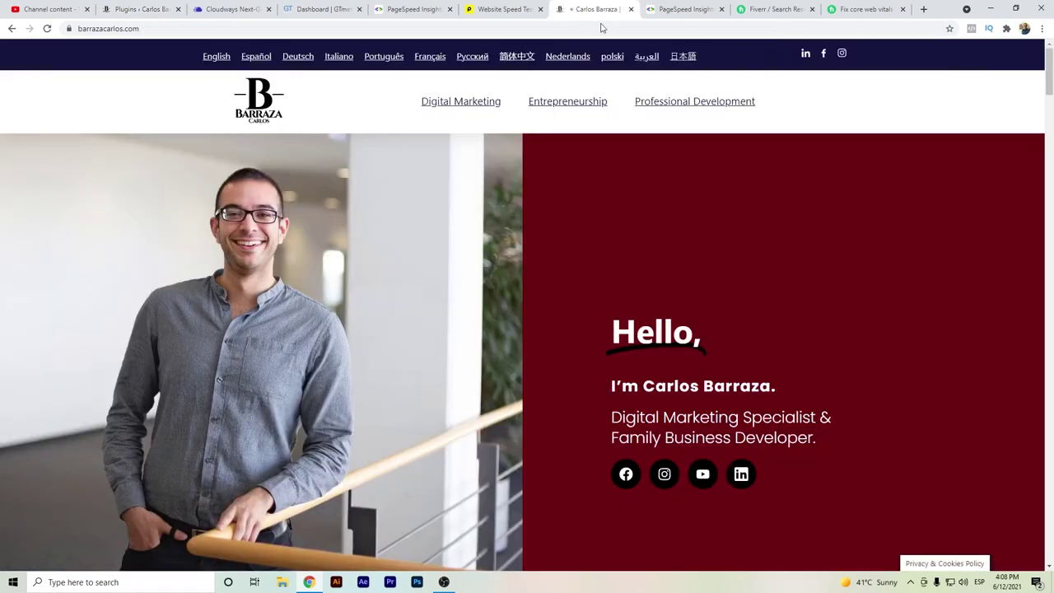
Step: Look through the live homepage's sections, from the introduction down to the resume, and return to its beginning
{"action": "left_click", "coordinate": [568, 9]}
{"action": "scroll", "coordinate": [661, 170], "scroll_direction": "down", "scroll_amount": 1}
{"action": "scroll", "coordinate": [1052, 117], "scroll_direction": "down", "scroll_amount": 10}
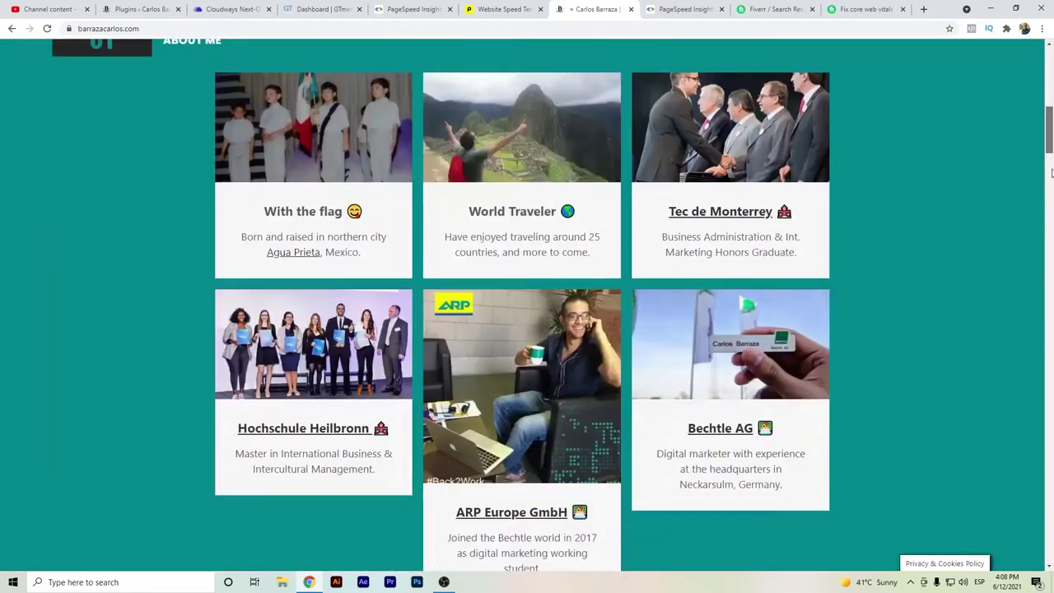
{"action": "scroll", "coordinate": [680, 164], "scroll_direction": "down", "scroll_amount": 10}
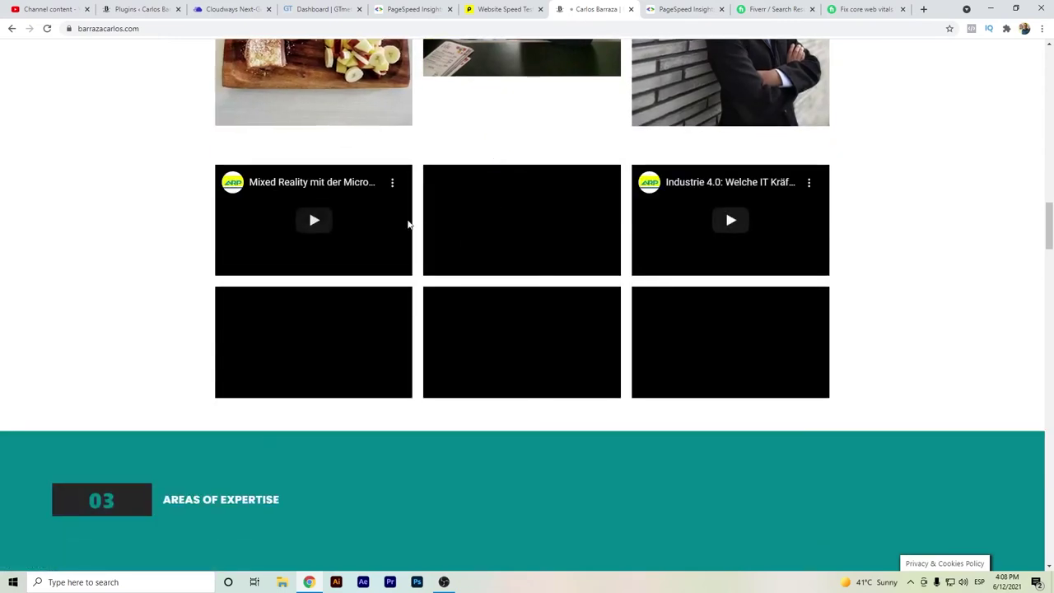
{"action": "scroll", "coordinate": [560, 226], "scroll_direction": "down", "scroll_amount": 3}
{"action": "scroll", "coordinate": [404, 239], "scroll_direction": "down", "scroll_amount": 10}
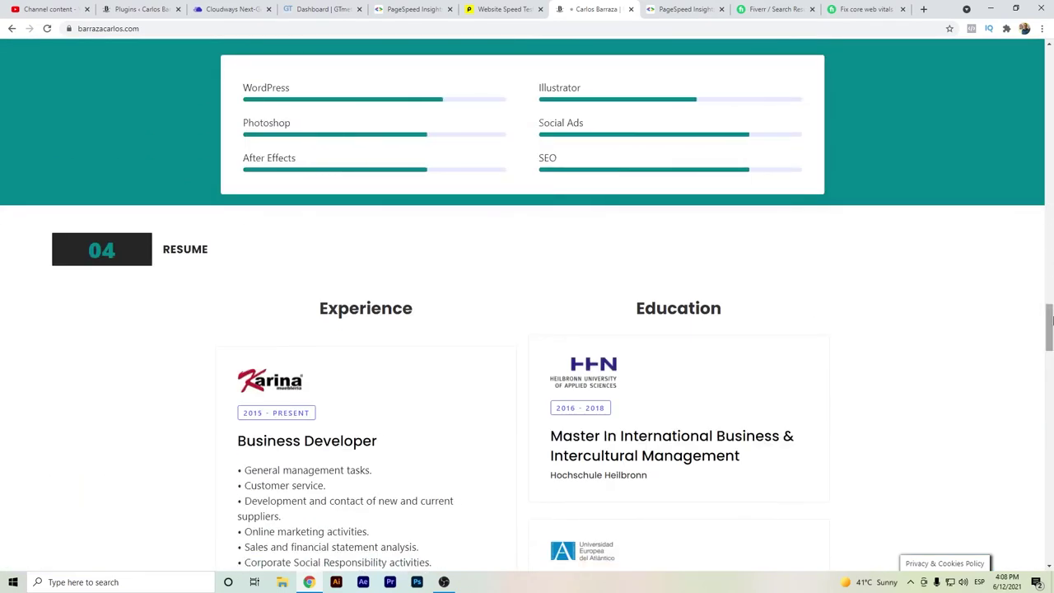
{"action": "left_click_drag", "start_coordinate": [1049, 326], "coordinate": [1049, 73]}
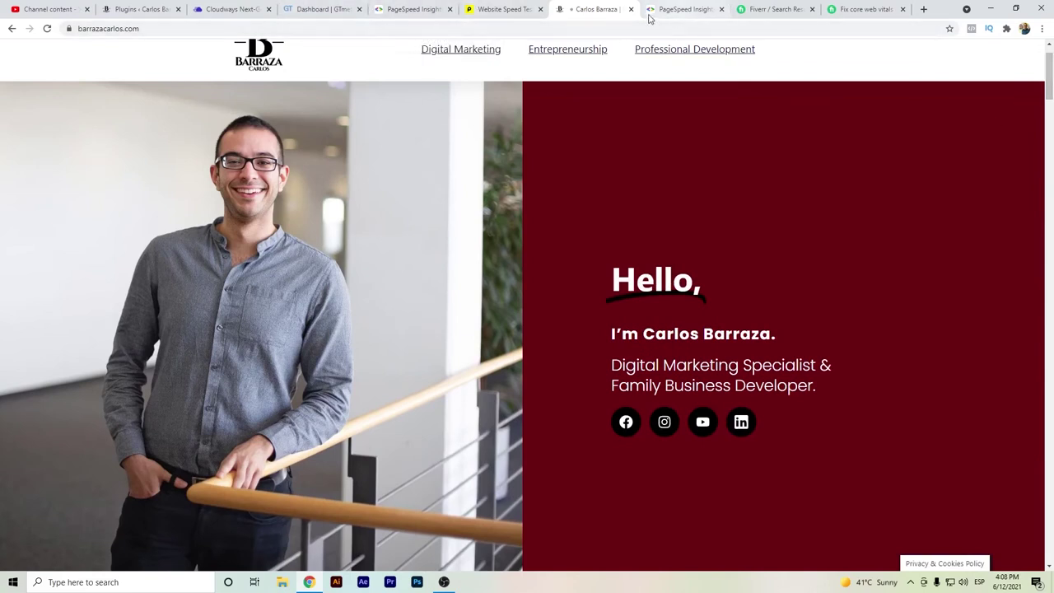
Step: Open the homepage's latest GTmetrix performance report and examine its waterfall chart of requests
{"action": "left_click", "coordinate": [344, 10]}
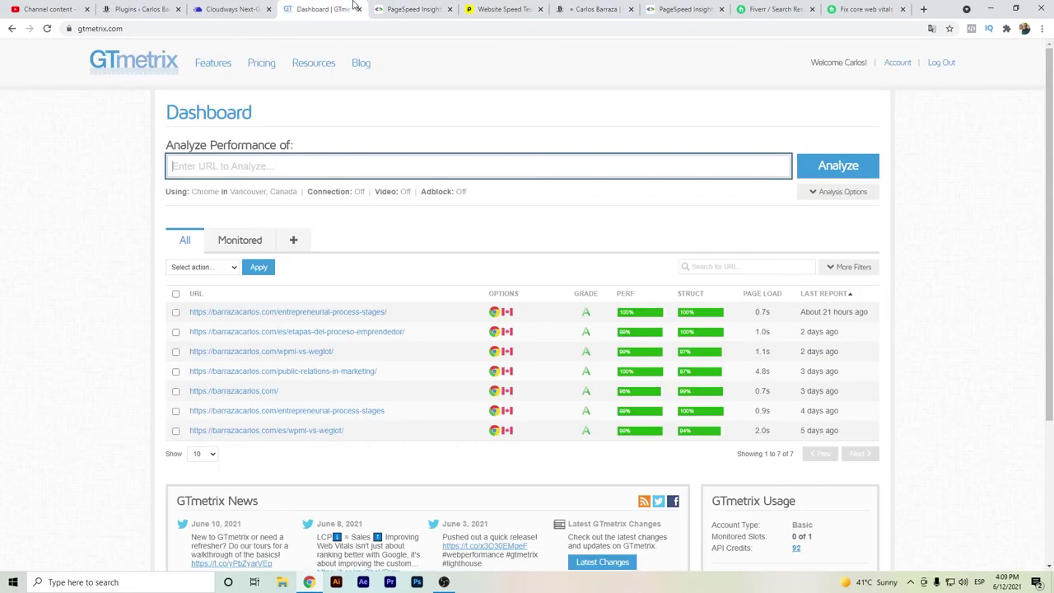
{"action": "left_click", "coordinate": [265, 394]}
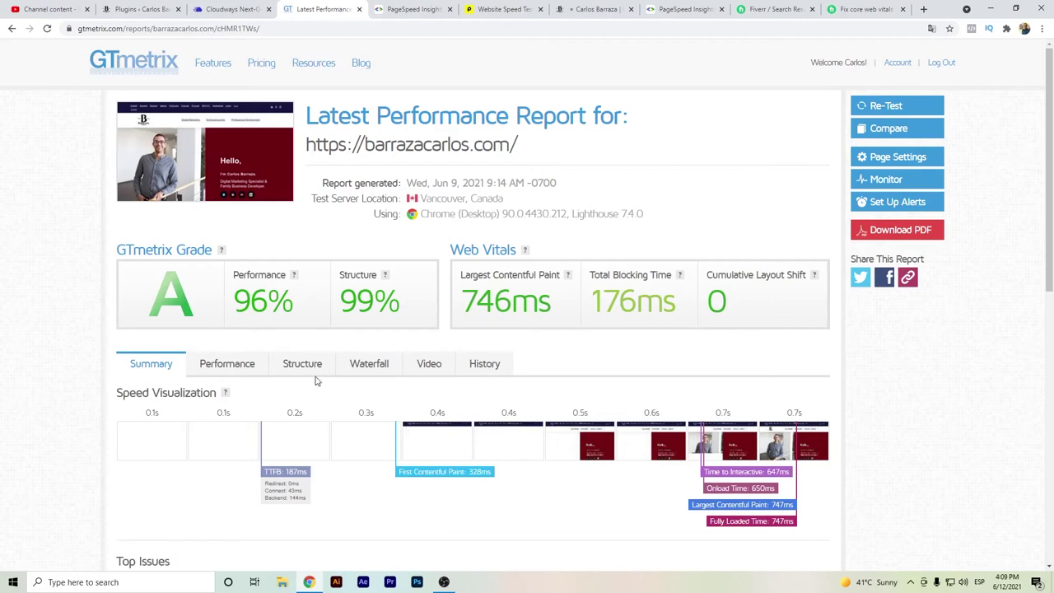
{"action": "left_click", "coordinate": [372, 367]}
{"action": "scroll", "coordinate": [426, 392], "scroll_direction": "down", "scroll_amount": 1}
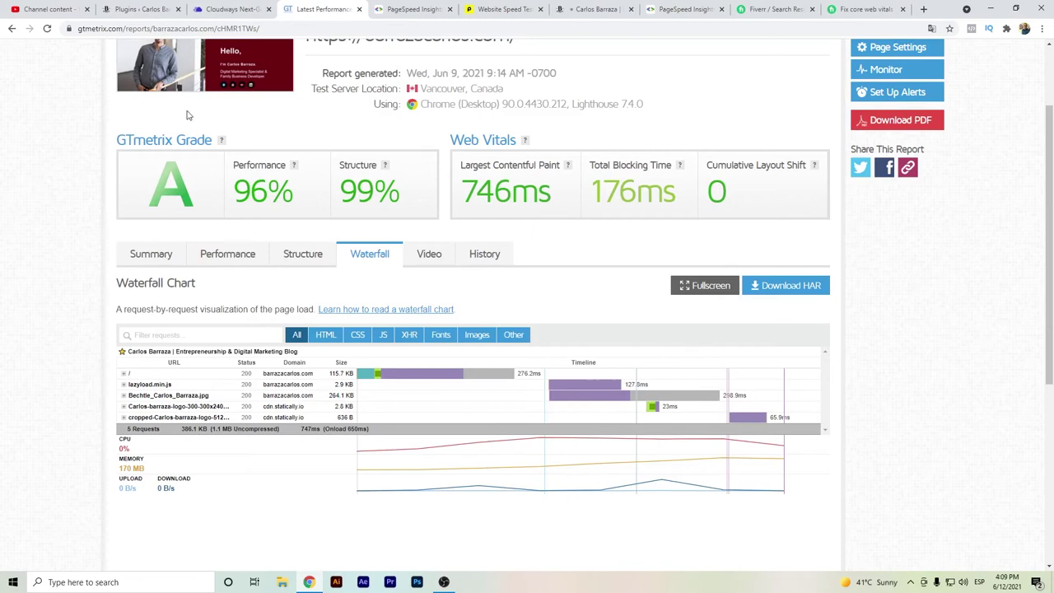
Step: Switch to Cloudways and preview the 2GB and 8GB server sizes under Vertical Scaling without applying them
{"action": "left_click", "coordinate": [231, 8]}
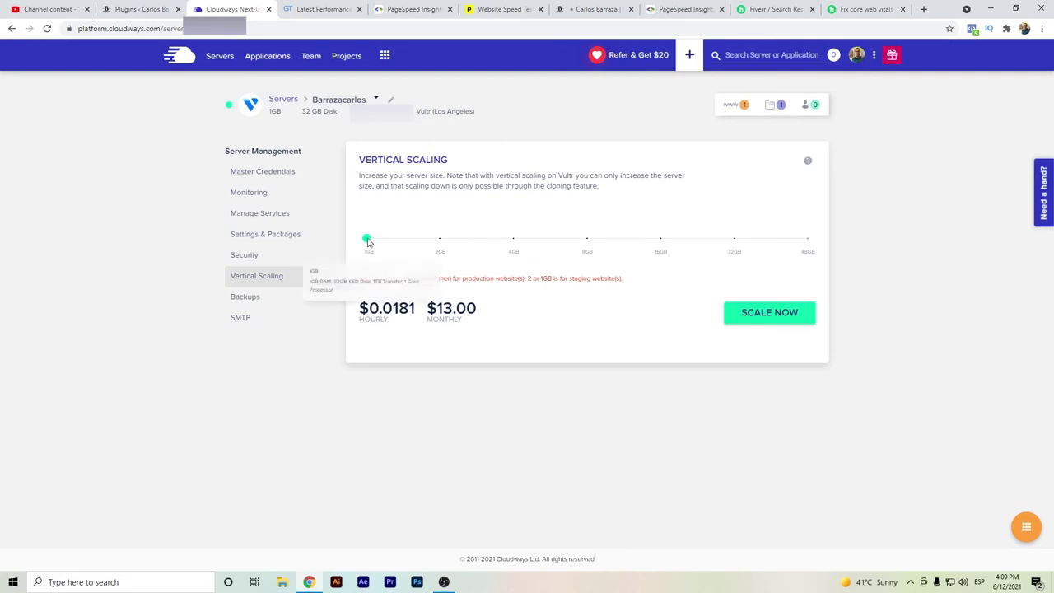
{"action": "mouse_move", "coordinate": [371, 241]}
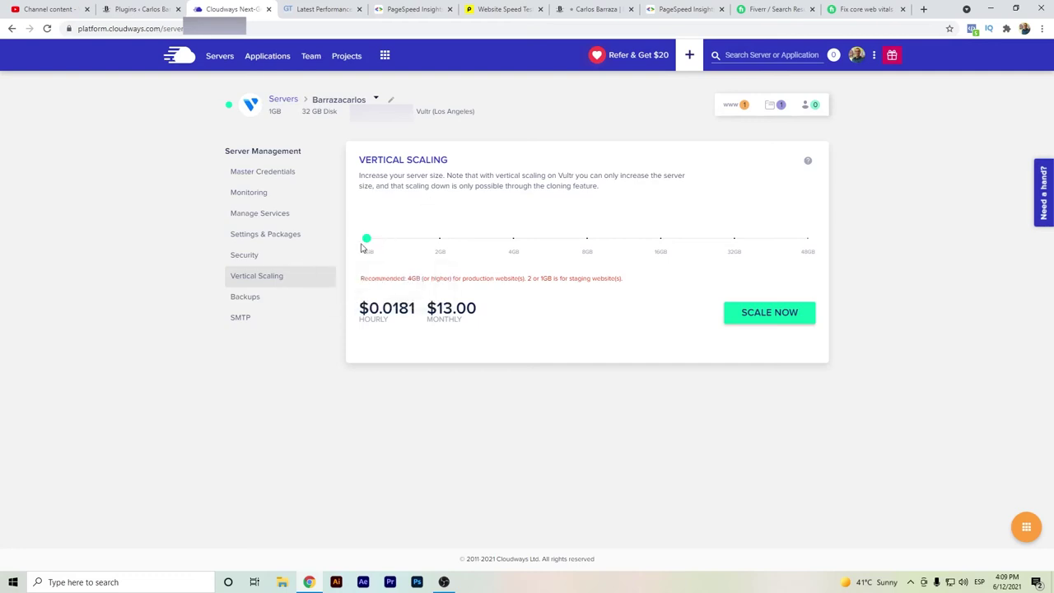
{"action": "mouse_move", "coordinate": [441, 242]}
{"action": "left_click_drag", "start_coordinate": [369, 241], "coordinate": [443, 242]}
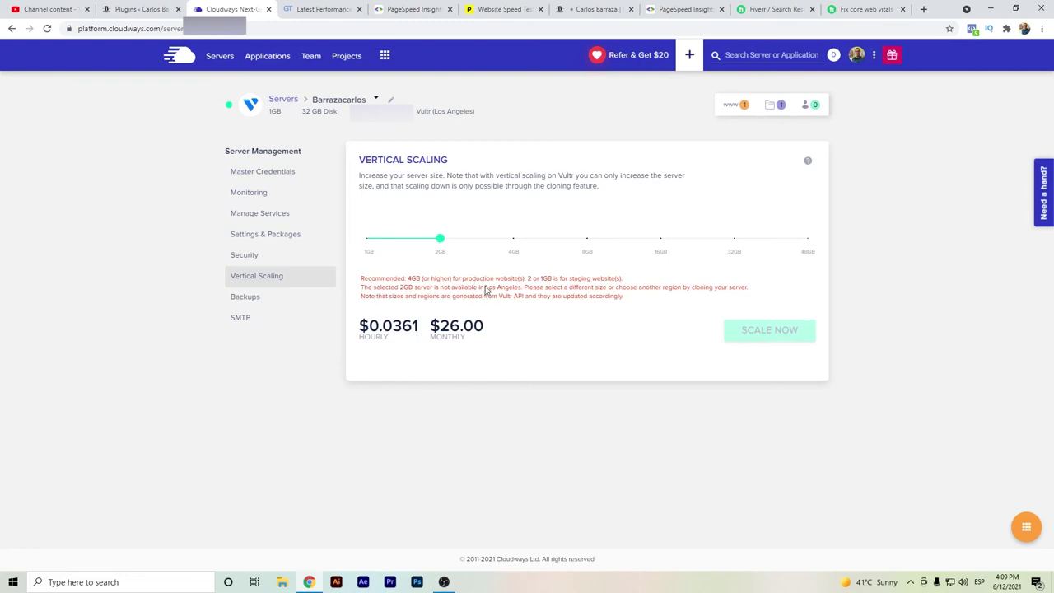
{"action": "left_click_drag", "start_coordinate": [485, 287], "coordinate": [523, 286]}
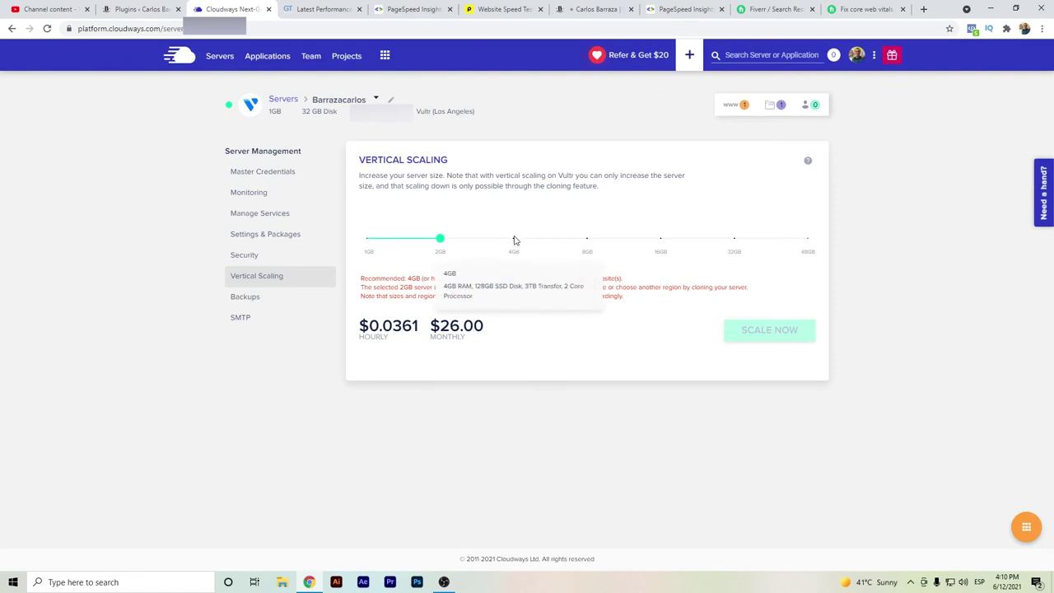
{"action": "left_click_drag", "start_coordinate": [439, 240], "coordinate": [587, 247]}
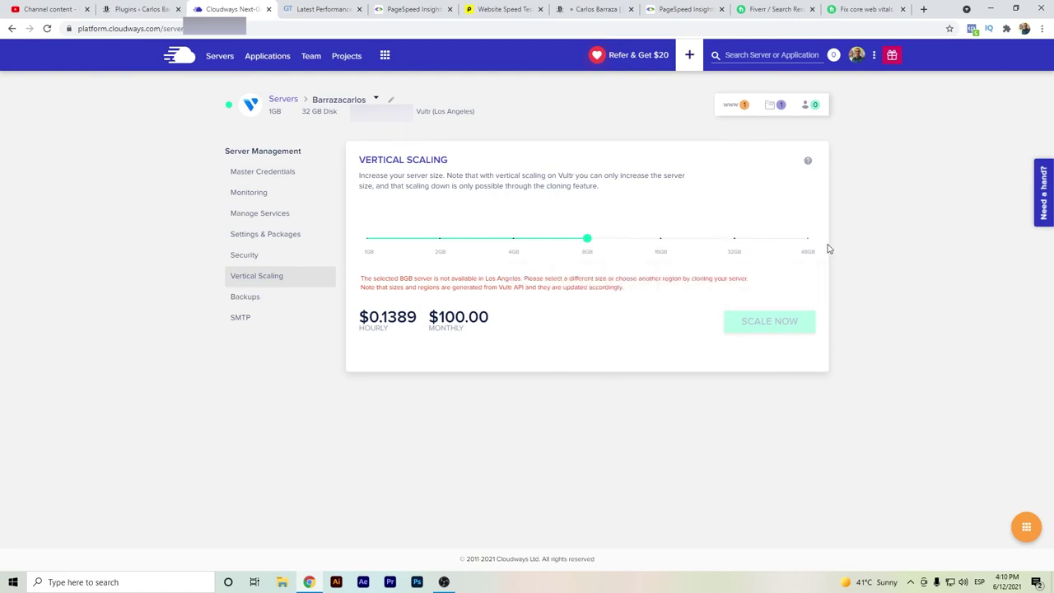
Step: View the Fiverr results for "core web vitals" and the core web vitals gig, and return to the homepage's PageSpeed report
{"action": "left_click", "coordinate": [761, 10]}
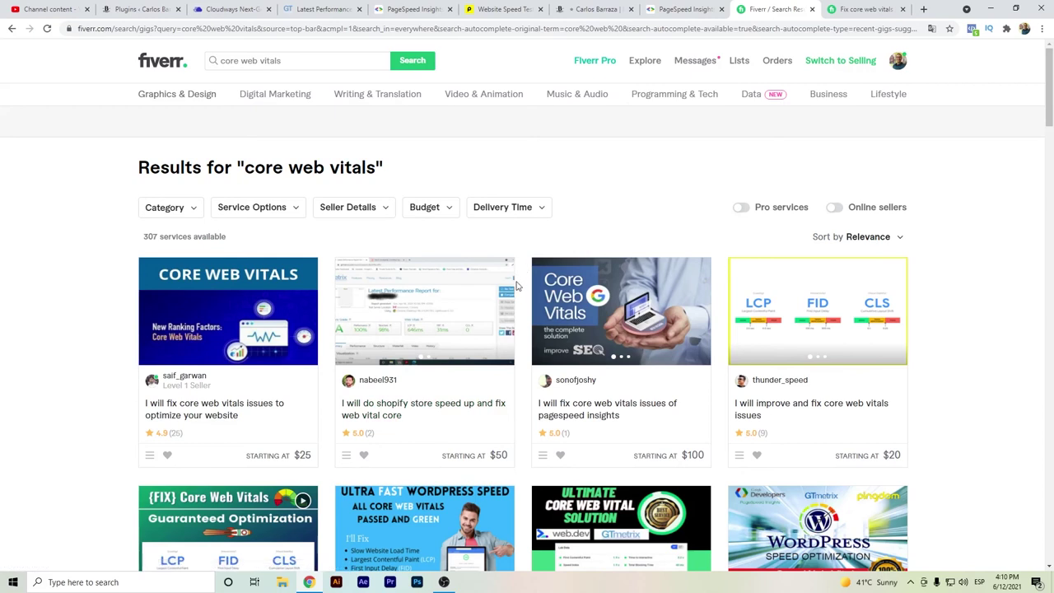
{"action": "left_click", "coordinate": [831, 8]}
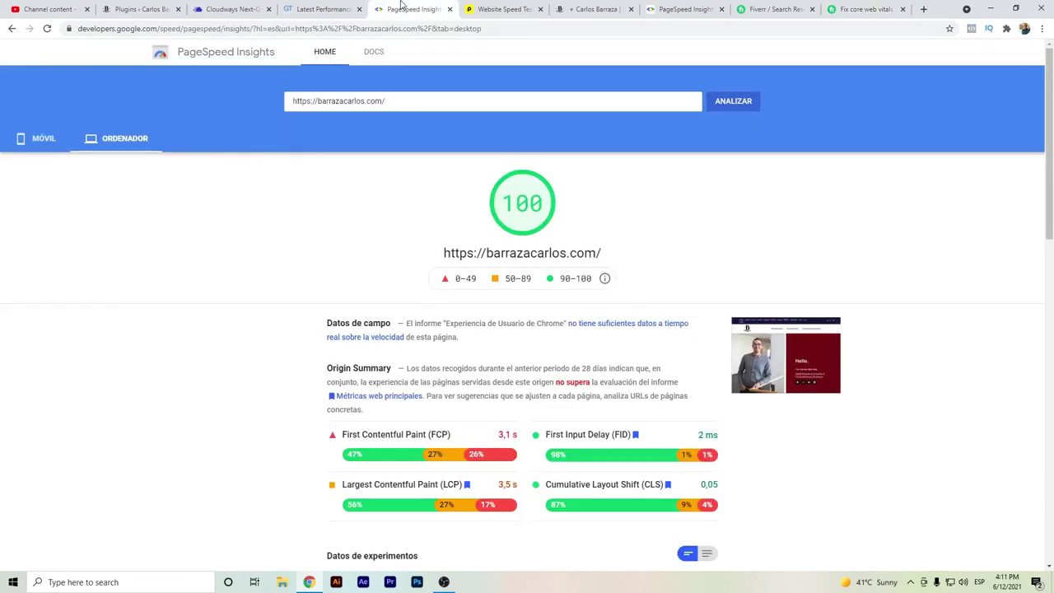
{"action": "left_click", "coordinate": [402, 8]}
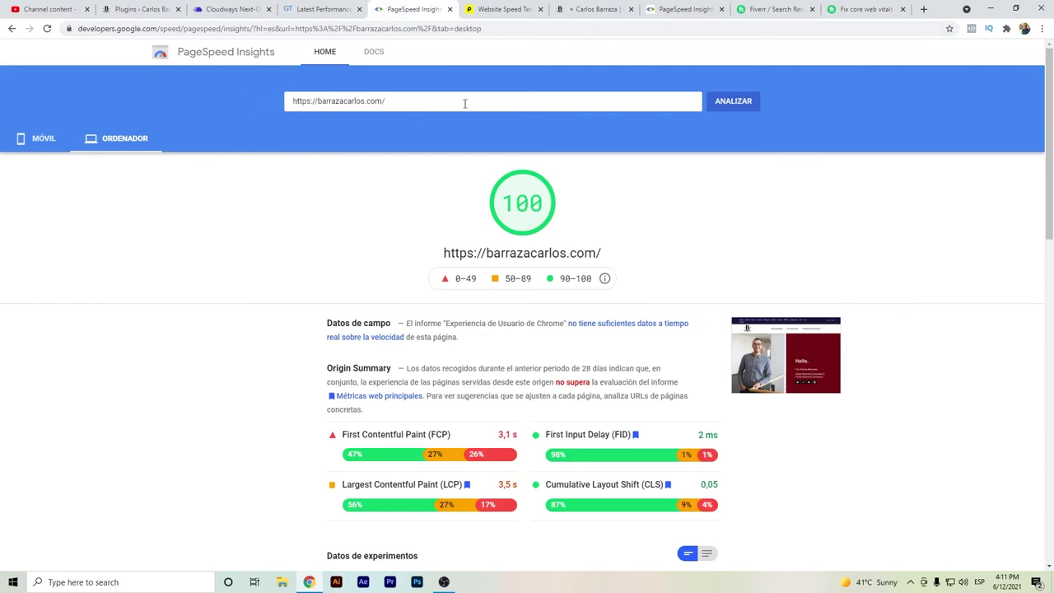